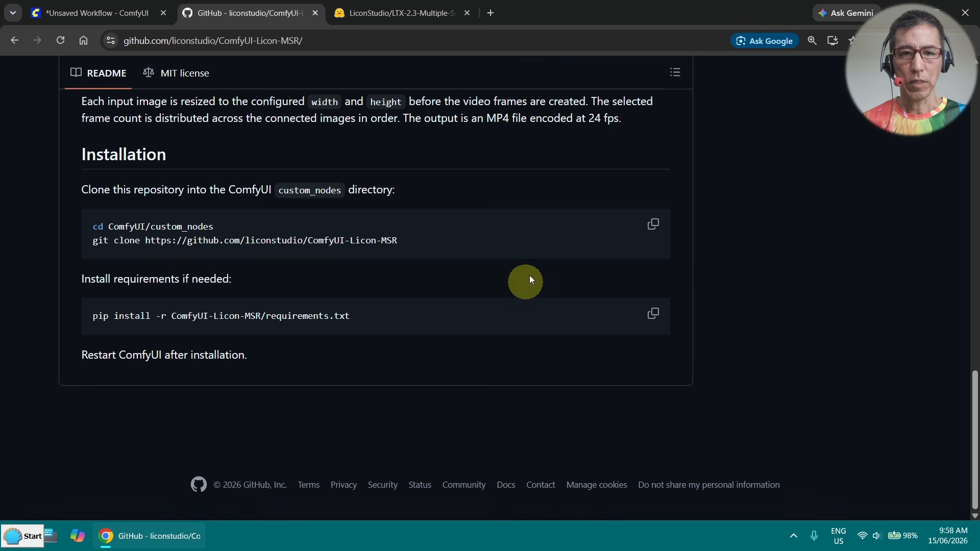
Step: Switch to ComfyUI and examine the checkpoint, IC-LoRA and text encoder loader nodes in the LTX-2.3_MSR_sample workflow
{"action": "left_click", "coordinate": [92, 13]}
{"action": "left_click_drag", "start_coordinate": [979, 331], "coordinate": [760, 335]}
{"action": "left_click_drag", "start_coordinate": [445, 263], "coordinate": [457, 167]}
{"action": "scroll", "coordinate": [457, 166], "scroll_direction": "up", "scroll_amount": 5}
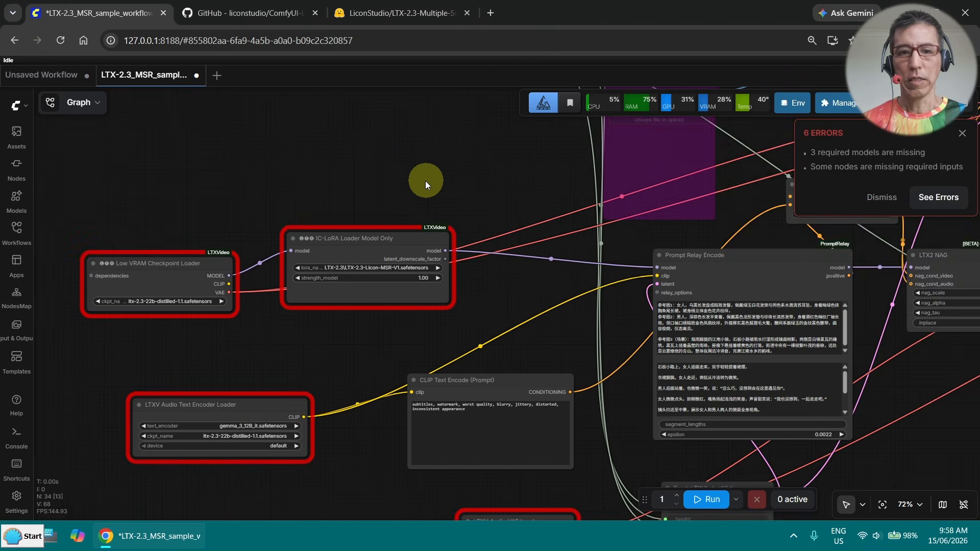
{"action": "left_click_drag", "start_coordinate": [281, 343], "coordinate": [353, 277]}
{"action": "scroll", "coordinate": [363, 269], "scroll_direction": "up", "scroll_amount": 2}
{"action": "left_click_drag", "start_coordinate": [439, 297], "coordinate": [402, 391]}
Step: Examine the Prompt Relay Encode, LTX2 NAG and Licon MSR nodes of the sample workflow
{"action": "left_click_drag", "start_coordinate": [639, 146], "coordinate": [247, 97]}
{"action": "scroll", "coordinate": [371, 274], "scroll_direction": "up", "scroll_amount": 3}
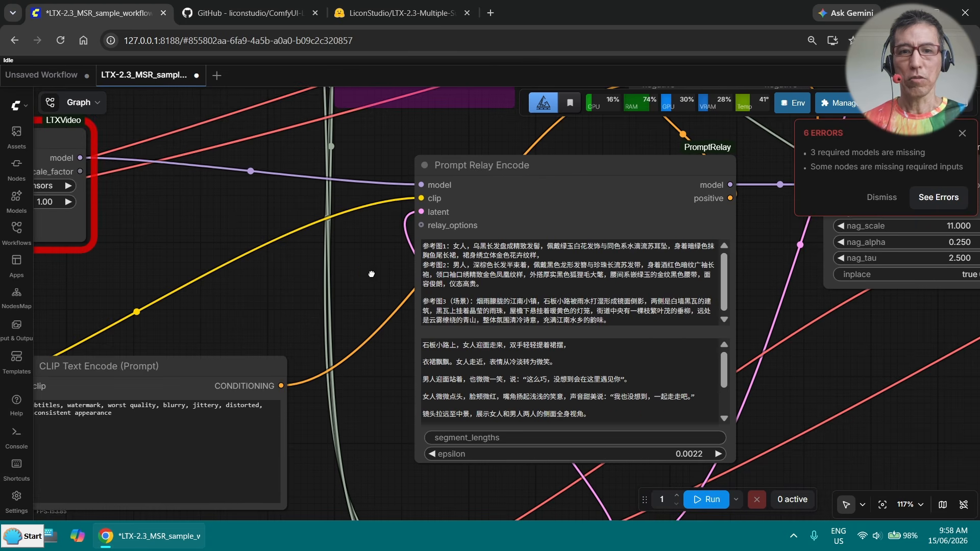
{"action": "left_click_drag", "start_coordinate": [371, 274], "coordinate": [218, 258]}
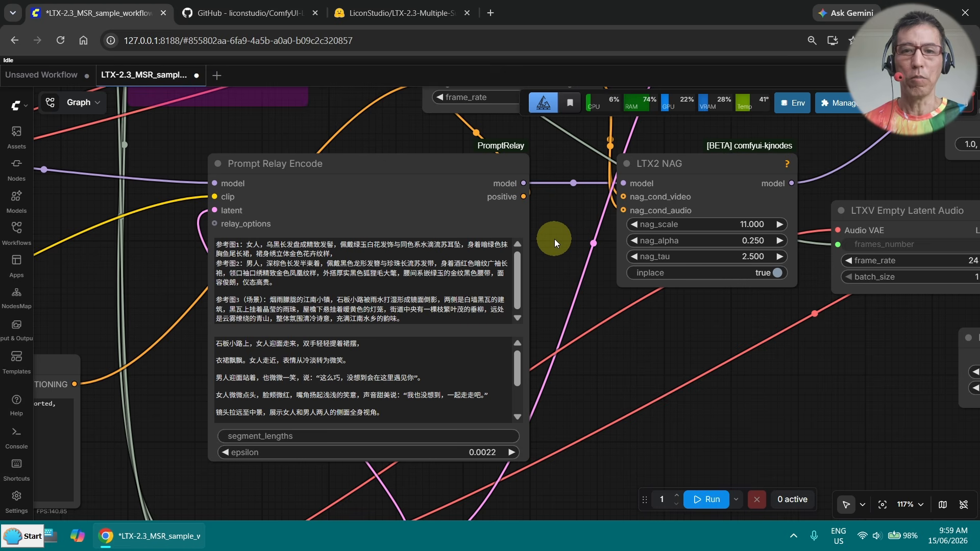
{"action": "left_click_drag", "start_coordinate": [556, 237], "coordinate": [842, 215]}
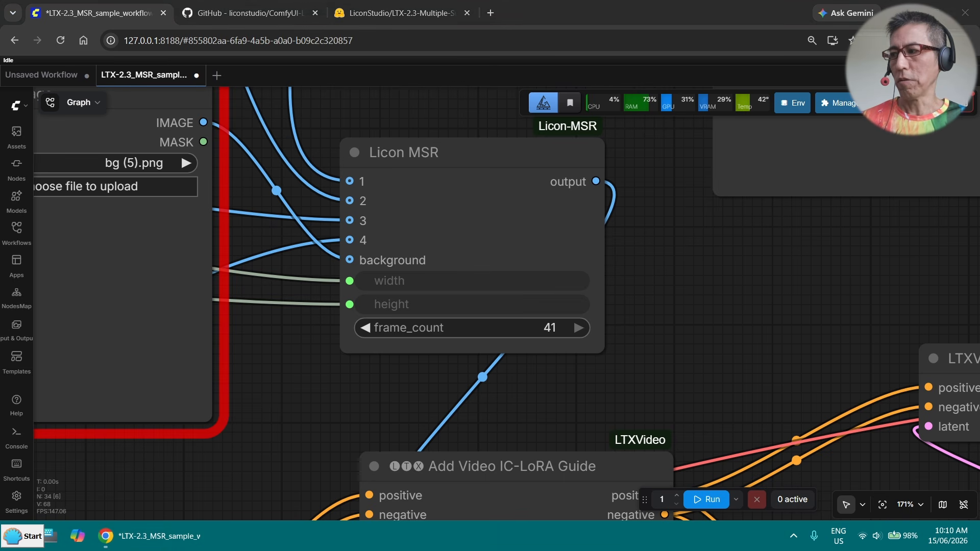
{"action": "left_click_drag", "start_coordinate": [703, 273], "coordinate": [605, 278]}
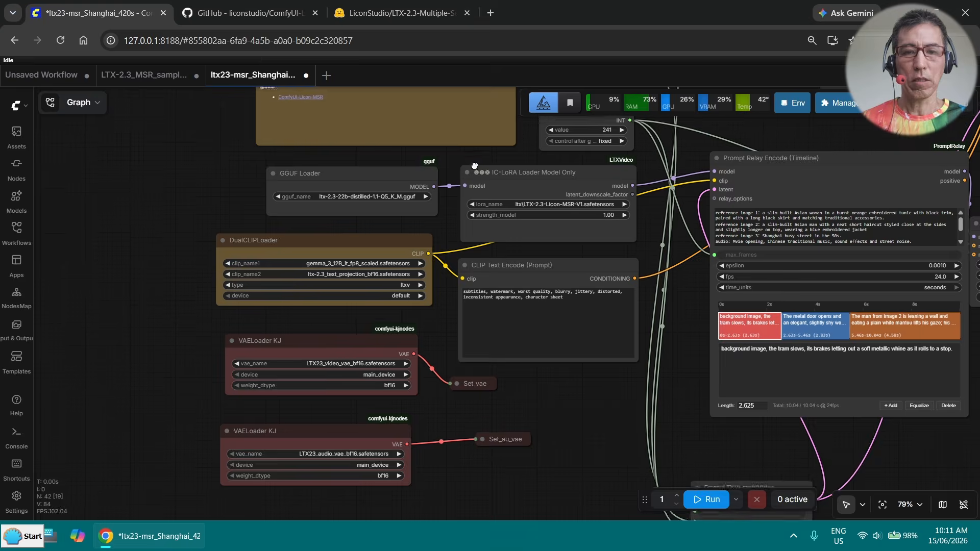
Step: Examine the GGUF Loader and the DualCLIPLoader in the ltx23-msr_Shanghai workflow
{"action": "left_click_drag", "start_coordinate": [475, 164], "coordinate": [452, 128]}
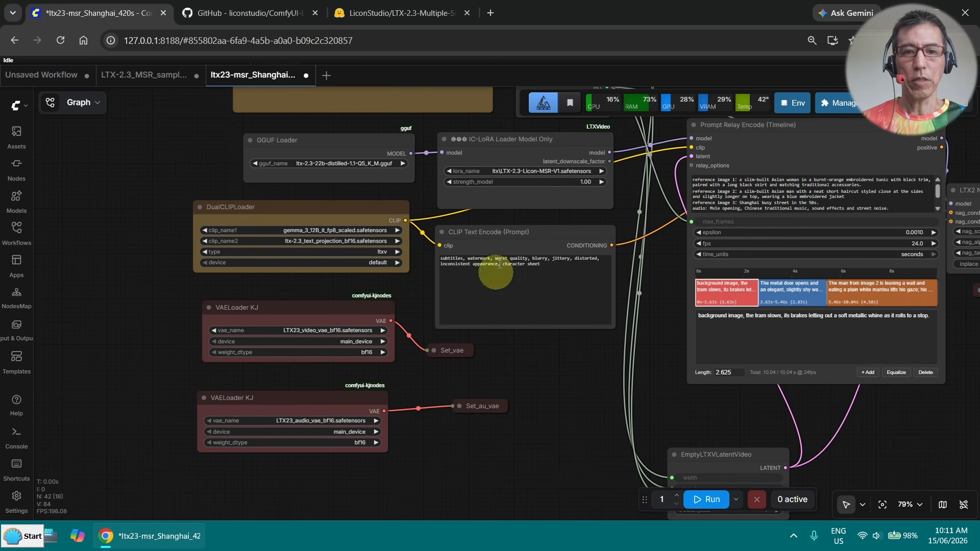
{"action": "scroll", "coordinate": [151, 259], "scroll_direction": "up", "scroll_amount": 2}
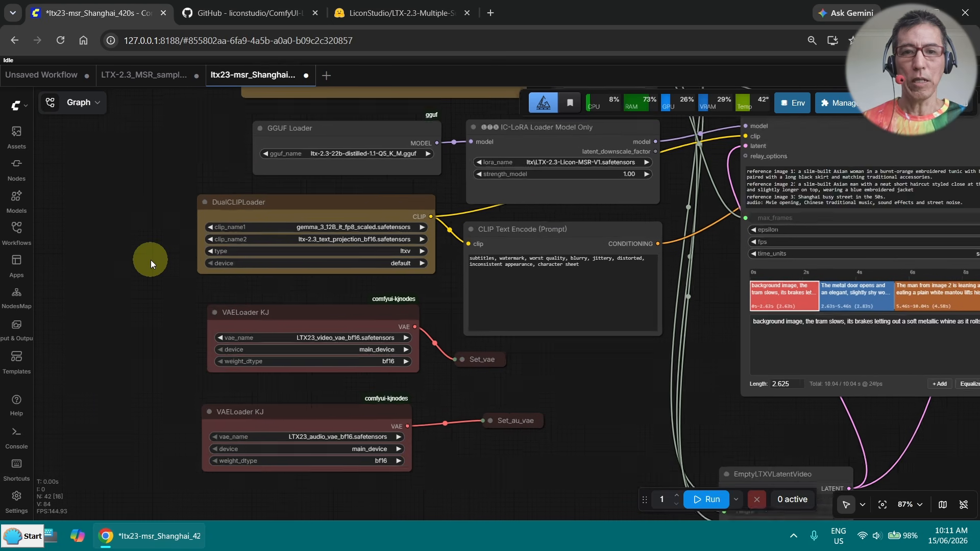
{"action": "left_click_drag", "start_coordinate": [191, 155], "coordinate": [211, 285]}
{"action": "scroll", "coordinate": [211, 285], "scroll_direction": "up", "scroll_amount": 8}
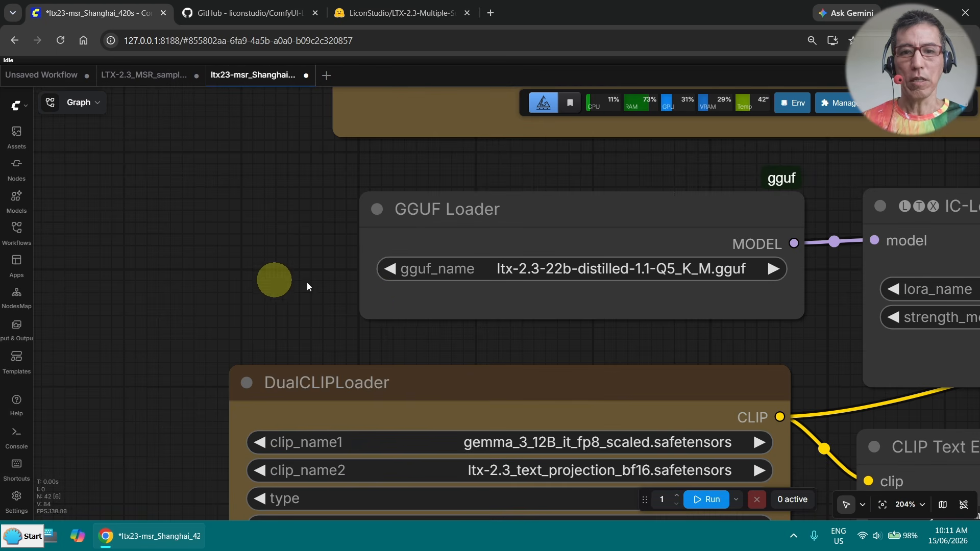
Step: Inspect the IC-LoRA Loader Model Only node's LoRA and strength, and open the LiconStudio LTX-2.3 model page
{"action": "left_click_drag", "start_coordinate": [700, 332], "coordinate": [263, 264]}
{"action": "scroll", "coordinate": [476, 231], "scroll_direction": "down", "scroll_amount": 3}
{"action": "scroll", "coordinate": [367, 153], "scroll_direction": "up", "scroll_amount": 5}
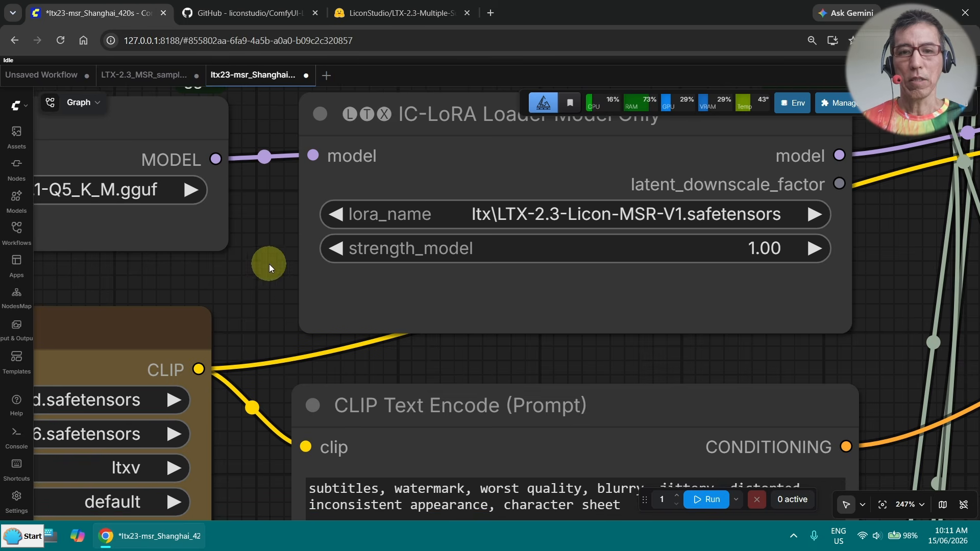
{"action": "scroll", "coordinate": [269, 264], "scroll_direction": "down", "scroll_amount": 5}
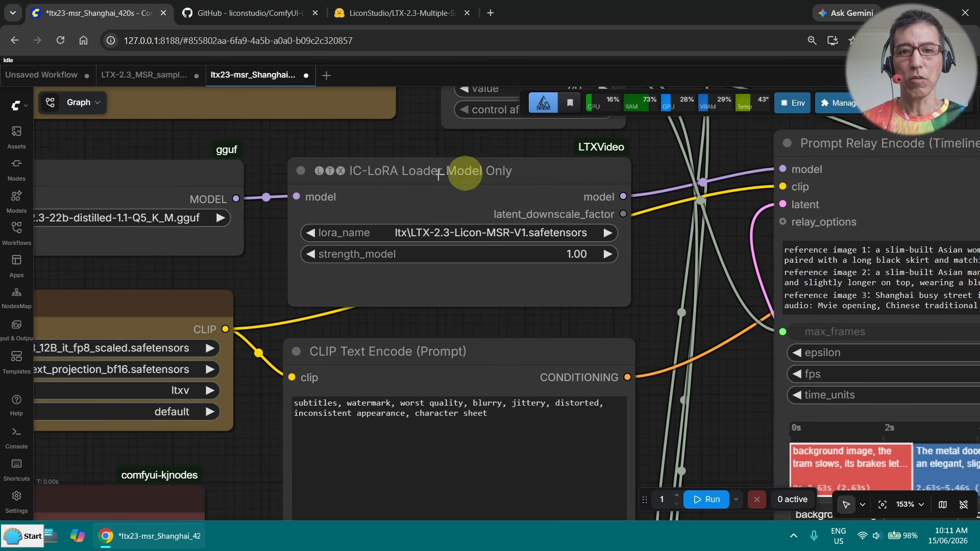
{"action": "left_click_drag", "start_coordinate": [660, 260], "coordinate": [670, 261]}
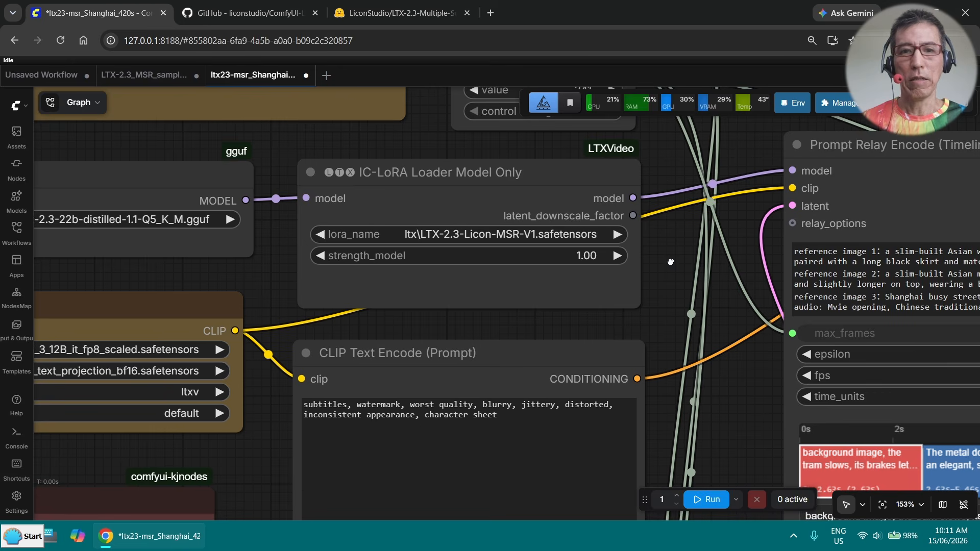
{"action": "left_click", "coordinate": [403, 11]}
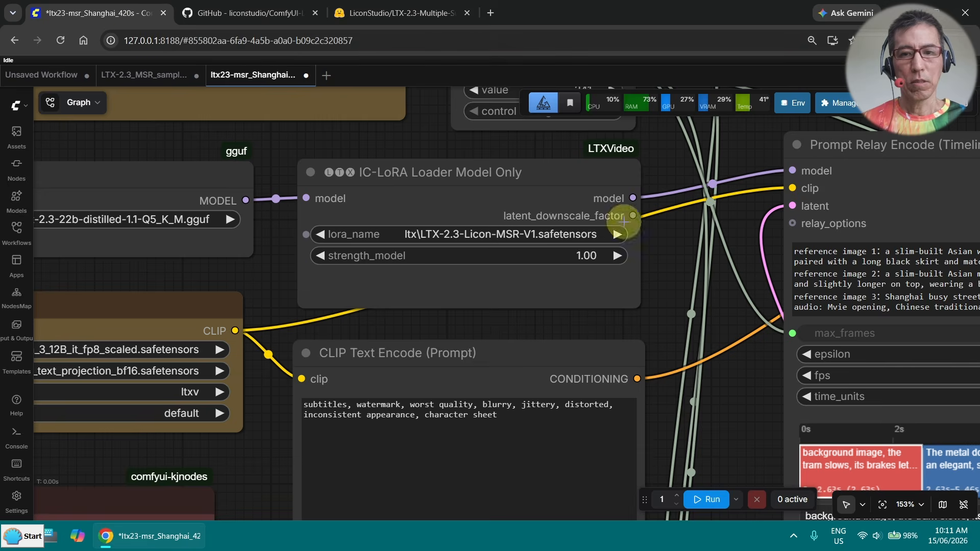
Step: Read the reference image and audio descriptions in the Prompt Relay Encode (Timeline) node of the Shanghai workflow
{"action": "scroll", "coordinate": [619, 219], "scroll_direction": "down", "scroll_amount": 1}
{"action": "left_click_drag", "start_coordinate": [701, 341], "coordinate": [468, 369]}
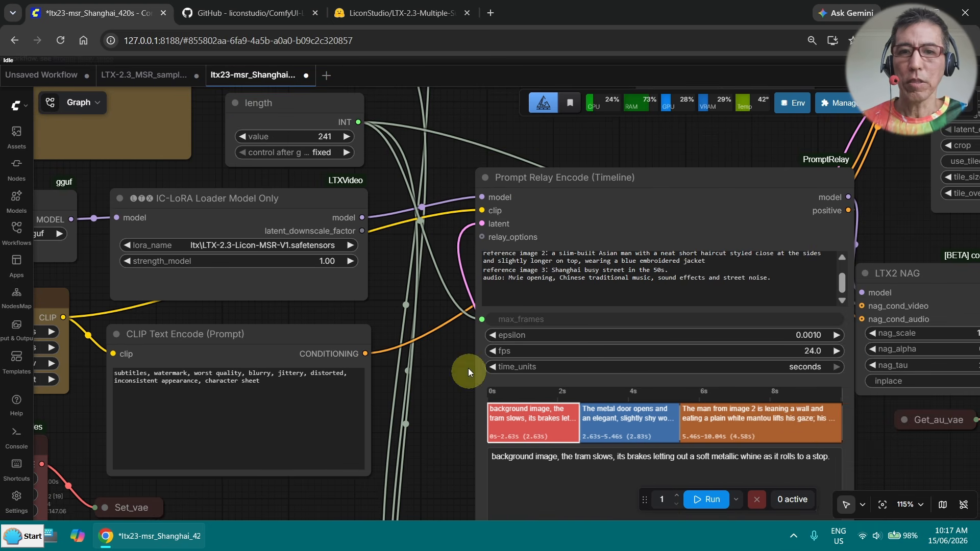
{"action": "scroll", "coordinate": [452, 173], "scroll_direction": "up", "scroll_amount": 2}
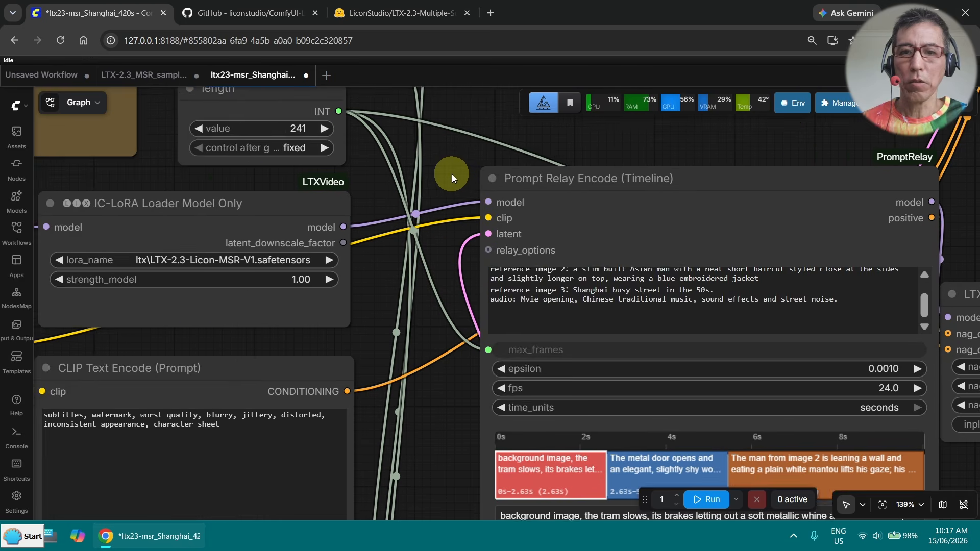
{"action": "left_click_drag", "start_coordinate": [451, 173], "coordinate": [295, 161]}
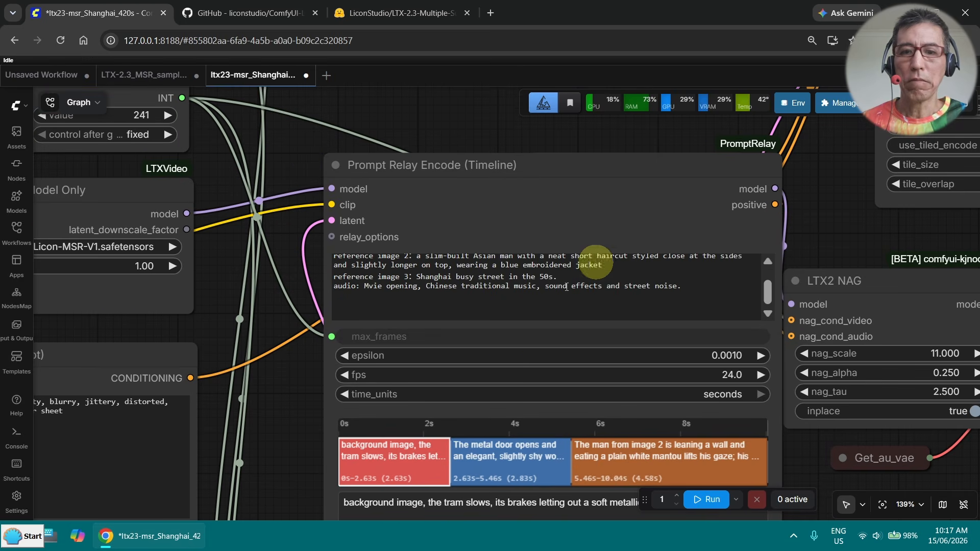
{"action": "left_click_drag", "start_coordinate": [295, 412], "coordinate": [263, 364]}
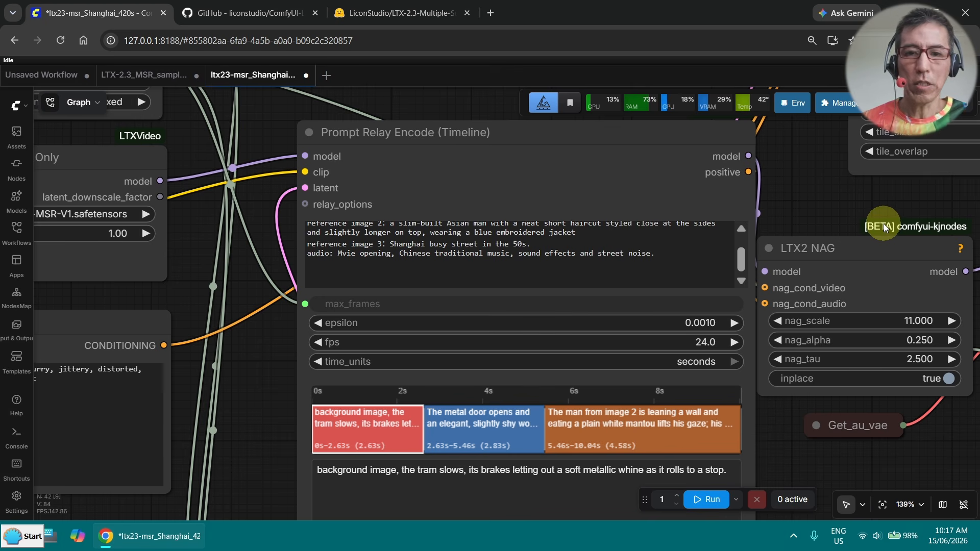
{"action": "scroll", "coordinate": [417, 255], "scroll_direction": "up", "scroll_amount": 2}
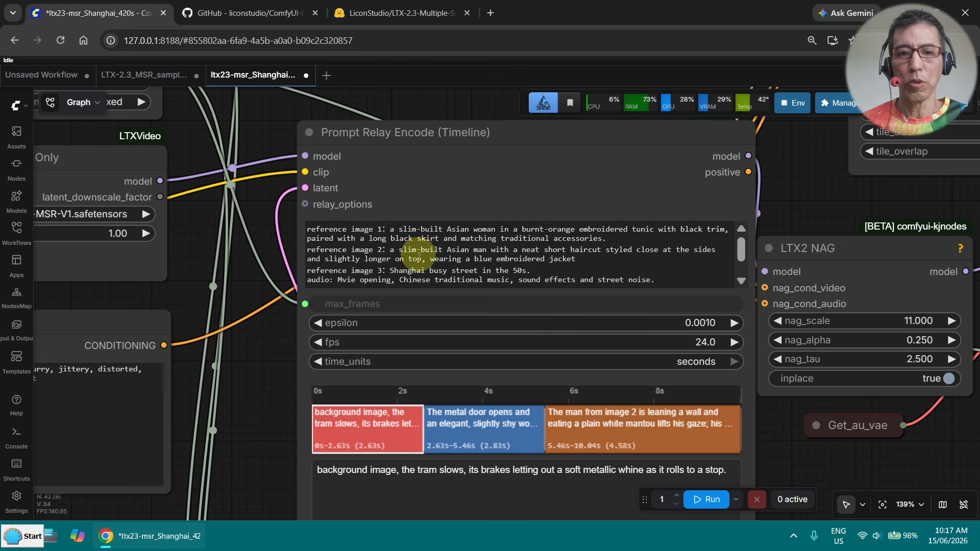
{"action": "scroll", "coordinate": [437, 255], "scroll_direction": "down", "scroll_amount": 2}
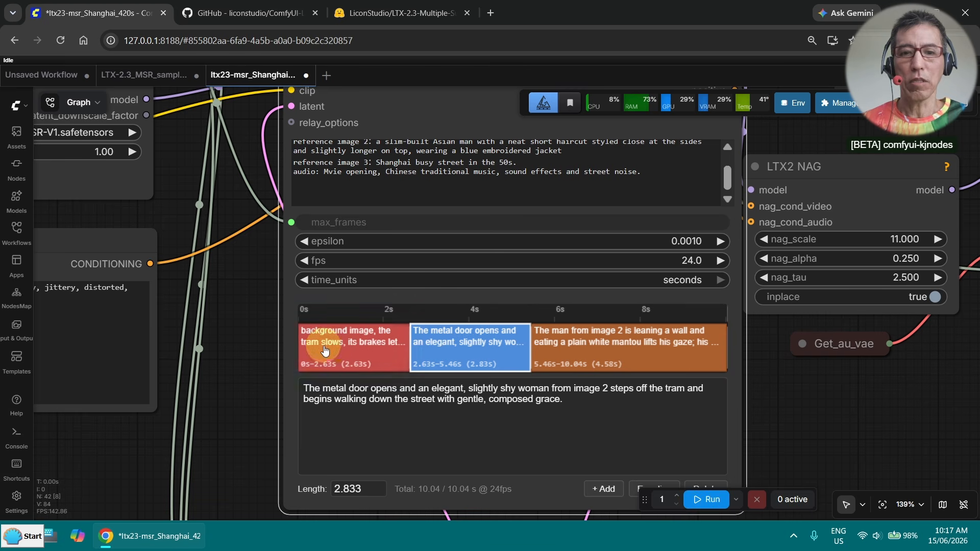
Step: Show the prompts of the first, second and third timeline segments one after another
{"action": "left_click", "coordinate": [333, 345]}
{"action": "left_click", "coordinate": [477, 347]}
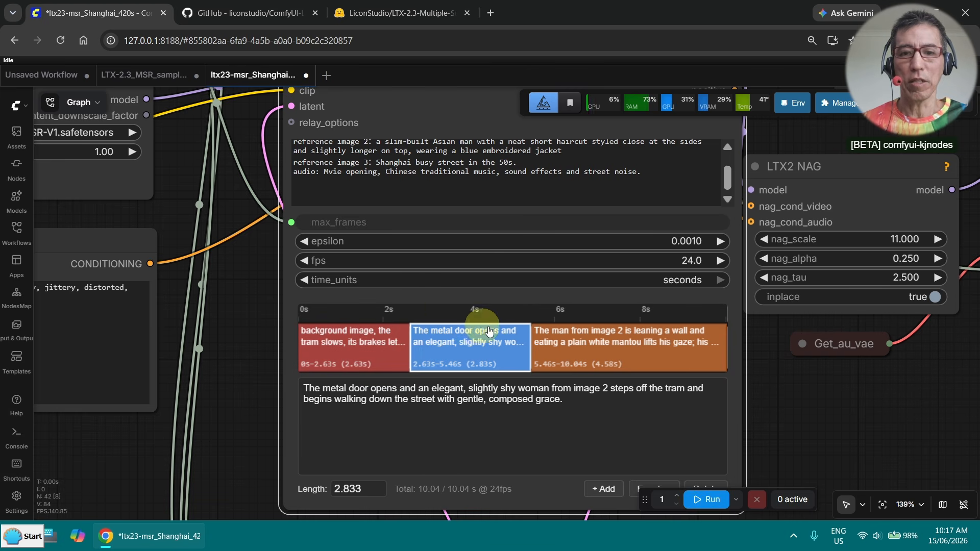
{"action": "left_click", "coordinate": [593, 352]}
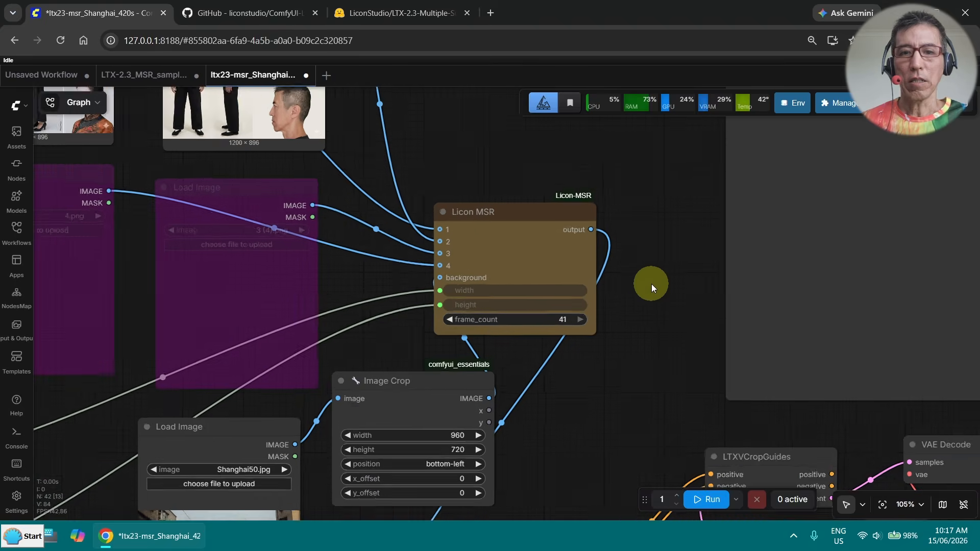
Step: Examine the Licon MSR node's inputs and the character reference images connected to it
{"action": "scroll", "coordinate": [651, 284], "scroll_direction": "up", "scroll_amount": 3}
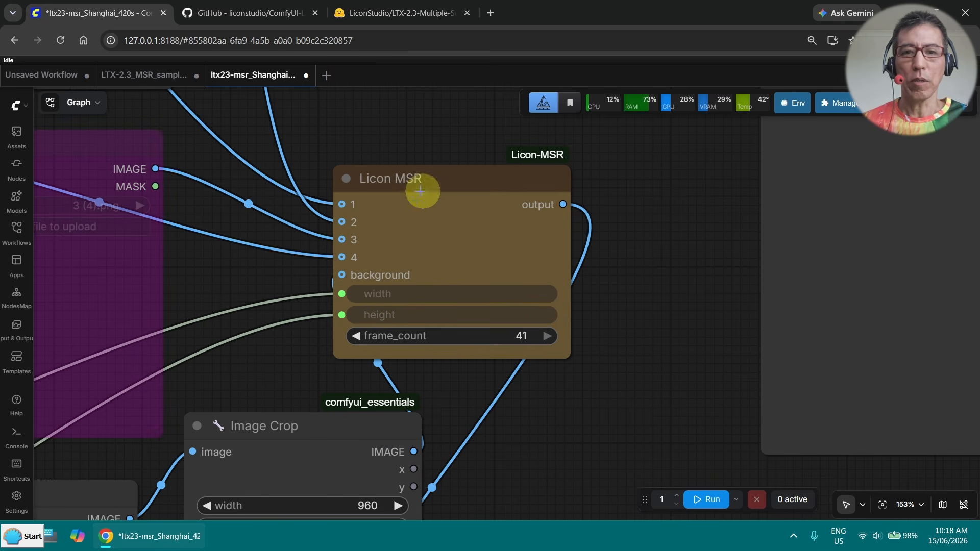
{"action": "left_click_drag", "start_coordinate": [429, 134], "coordinate": [632, 263]}
{"action": "scroll", "coordinate": [797, 258], "scroll_direction": "down", "scroll_amount": 3}
{"action": "left_click_drag", "start_coordinate": [681, 219], "coordinate": [776, 335]}
{"action": "scroll", "coordinate": [281, 204], "scroll_direction": "down", "scroll_amount": 3}
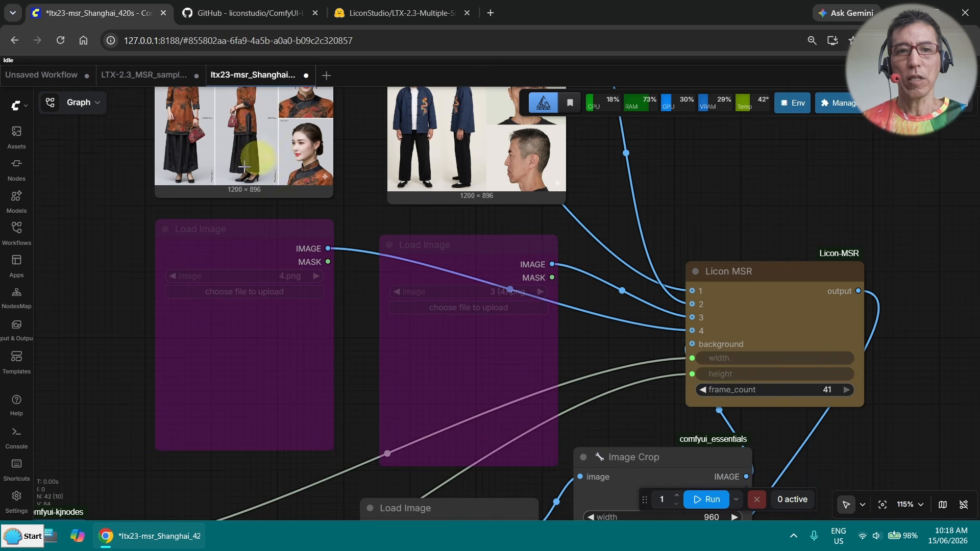
Step: Select the Load Image node holding Shanghai50.jpg and examine it with the Image Crop node feeding the Licon MSR background
{"action": "left_click_drag", "start_coordinate": [777, 217], "coordinate": [744, 102]}
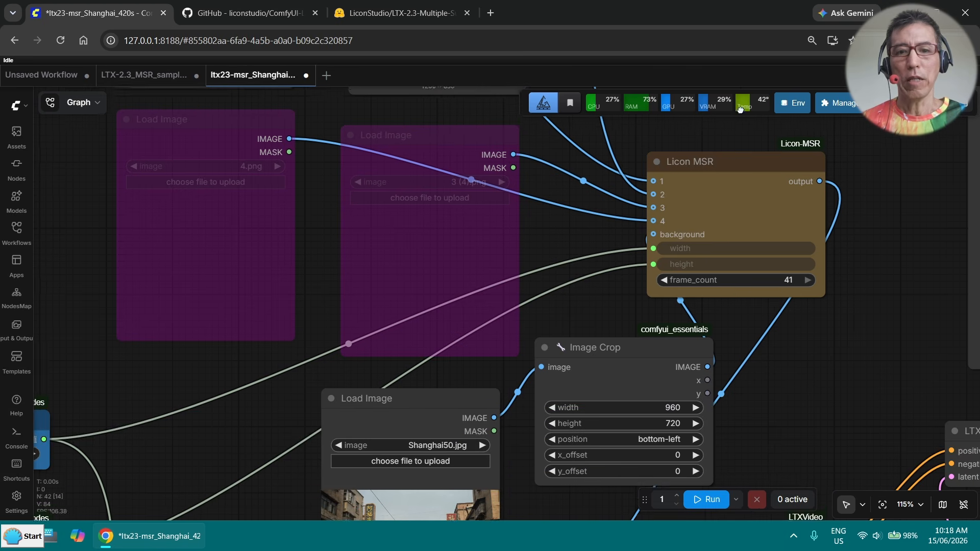
{"action": "left_click_drag", "start_coordinate": [586, 306], "coordinate": [584, 236]}
{"action": "left_click", "coordinate": [428, 327]}
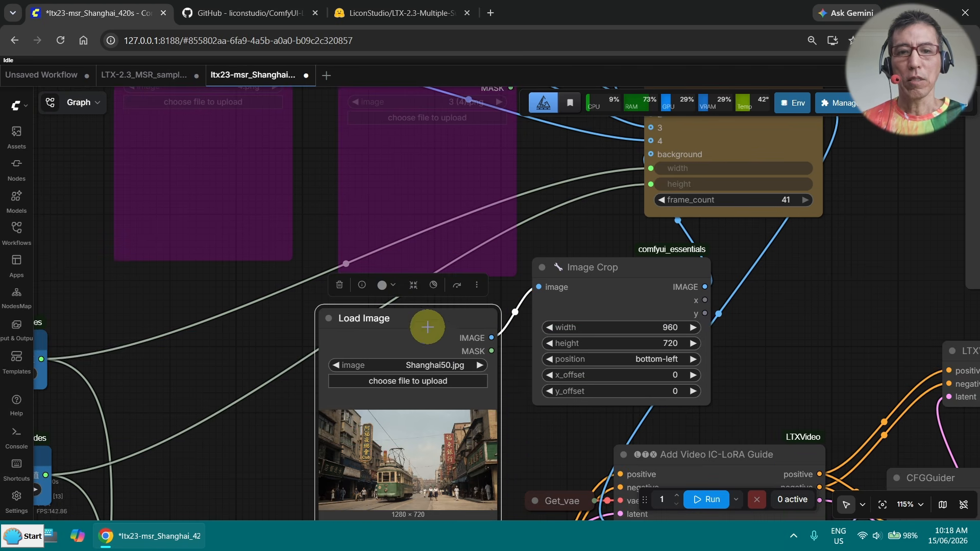
{"action": "left_click_drag", "start_coordinate": [520, 430], "coordinate": [528, 332]}
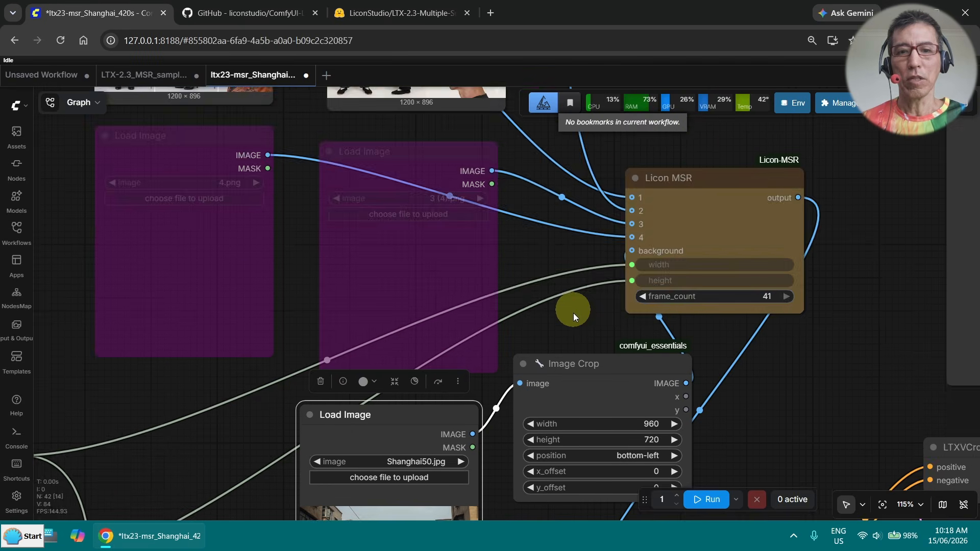
{"action": "left_click_drag", "start_coordinate": [576, 290], "coordinate": [619, 102]}
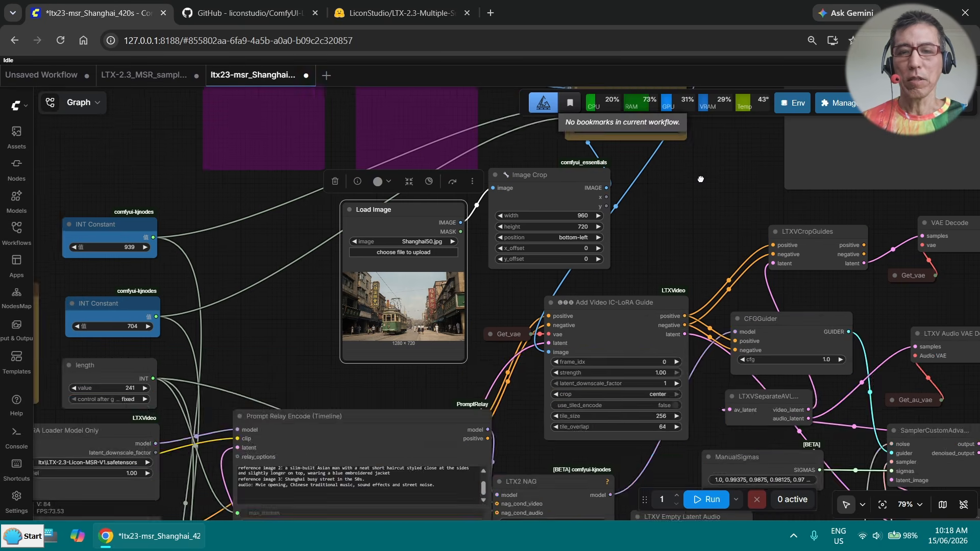
Step: Trace the Licon MSR output to the Add Video IC-LoRA Guide and examine the neighbouring prompt and LTX2 NAG nodes
{"action": "left_click_drag", "start_coordinate": [699, 179], "coordinate": [695, 348]}
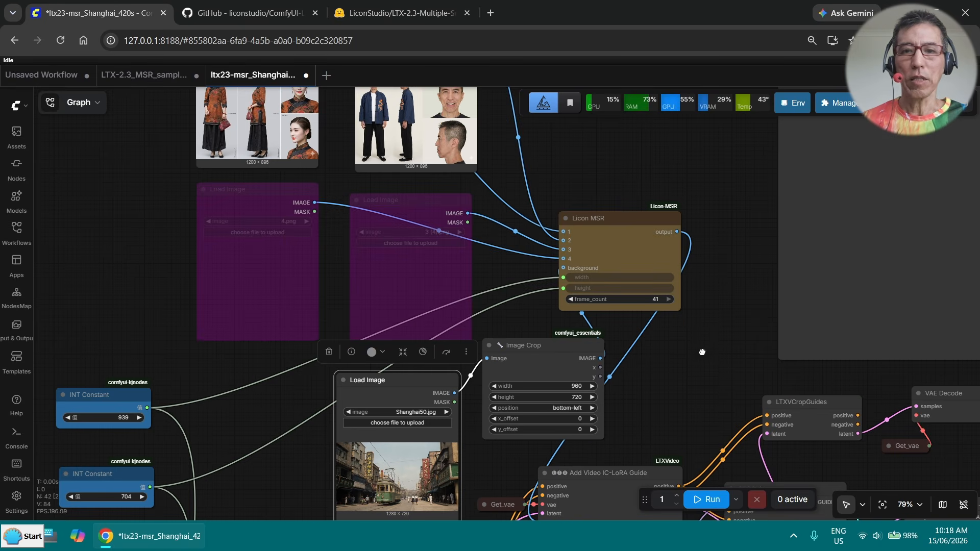
{"action": "scroll", "coordinate": [410, 314], "scroll_direction": "down", "scroll_amount": 5}
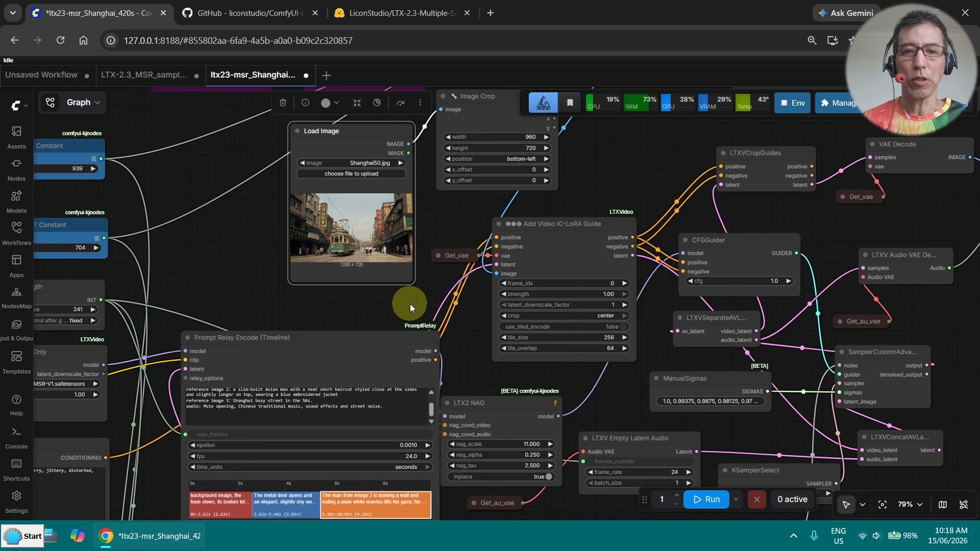
{"action": "left_click_drag", "start_coordinate": [412, 306], "coordinate": [444, 175]}
{"action": "scroll", "coordinate": [463, 181], "scroll_direction": "up", "scroll_amount": 1}
{"action": "scroll", "coordinate": [462, 182], "scroll_direction": "up", "scroll_amount": 3}
{"action": "left_click_drag", "start_coordinate": [443, 175], "coordinate": [443, 174]}
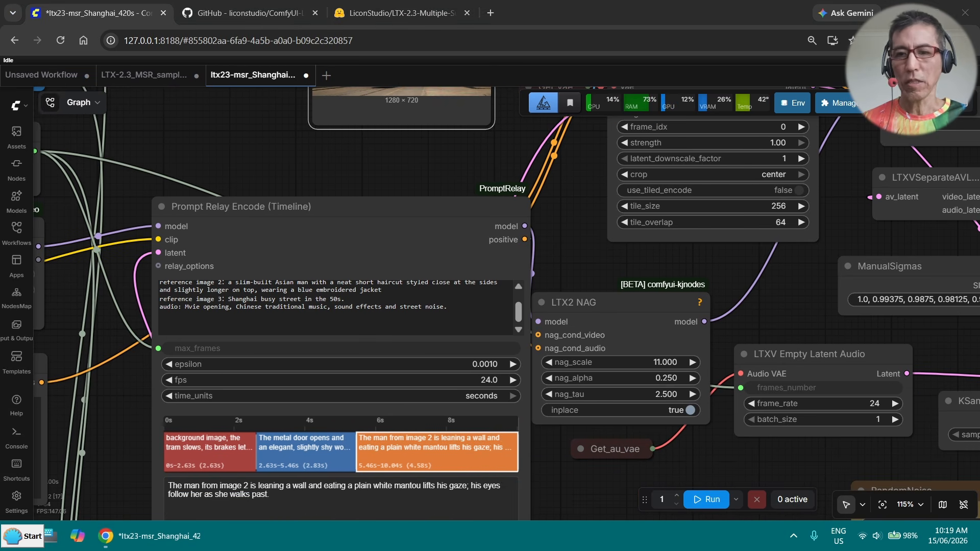
Step: Scrub through the generated video ltx23-msr_chase_378s.mp4 in VLC media player, and minimize the player
{"action": "left_click_drag", "start_coordinate": [979, 113], "coordinate": [585, 68]}
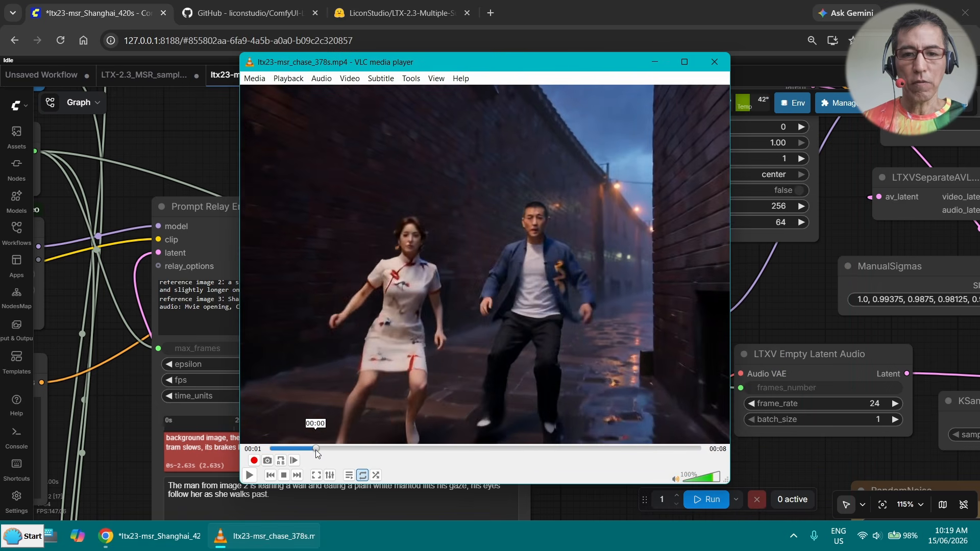
{"action": "left_click_drag", "start_coordinate": [359, 452], "coordinate": [250, 456]}
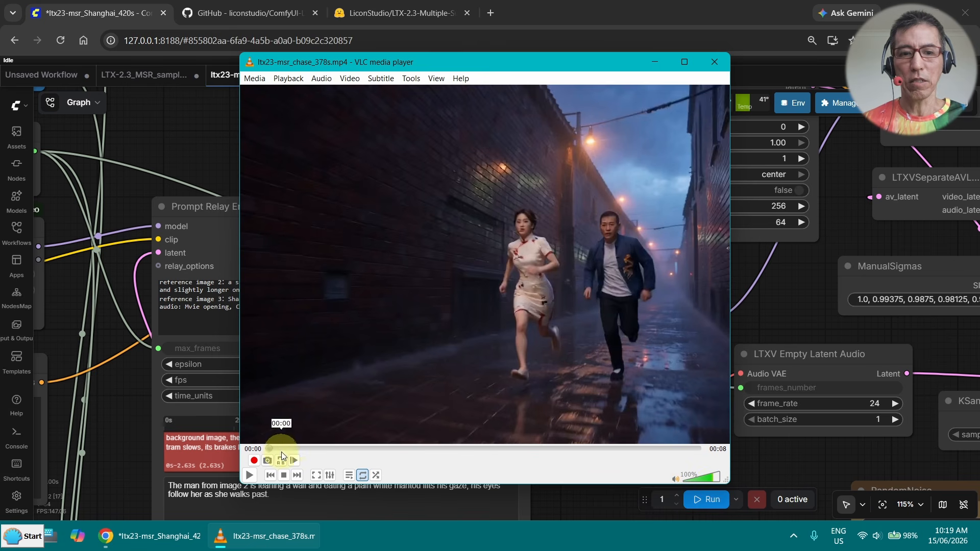
{"action": "left_click_drag", "start_coordinate": [270, 456], "coordinate": [696, 473]}
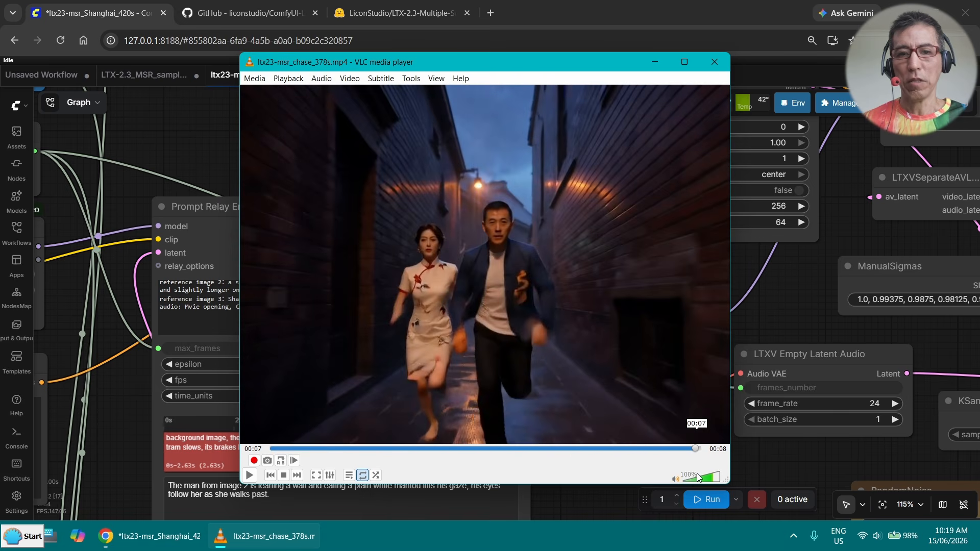
{"action": "left_click", "coordinate": [652, 62]}
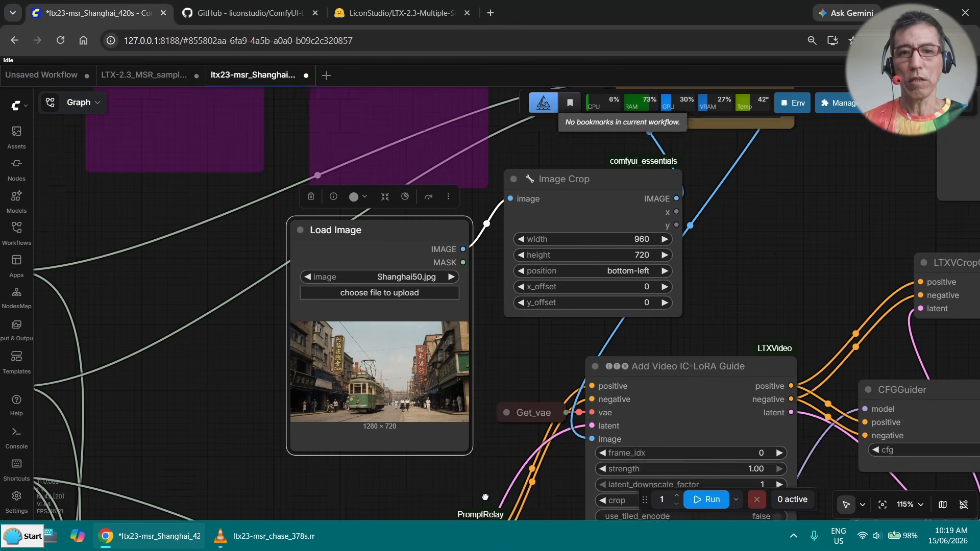
Step: Review the woman and man reference sheets and the bypassed Load Image nodes connected to Licon MSR
{"action": "left_click_drag", "start_coordinate": [485, 497], "coordinate": [493, 536]}
{"action": "left_click_drag", "start_coordinate": [516, 174], "coordinate": [606, 504]}
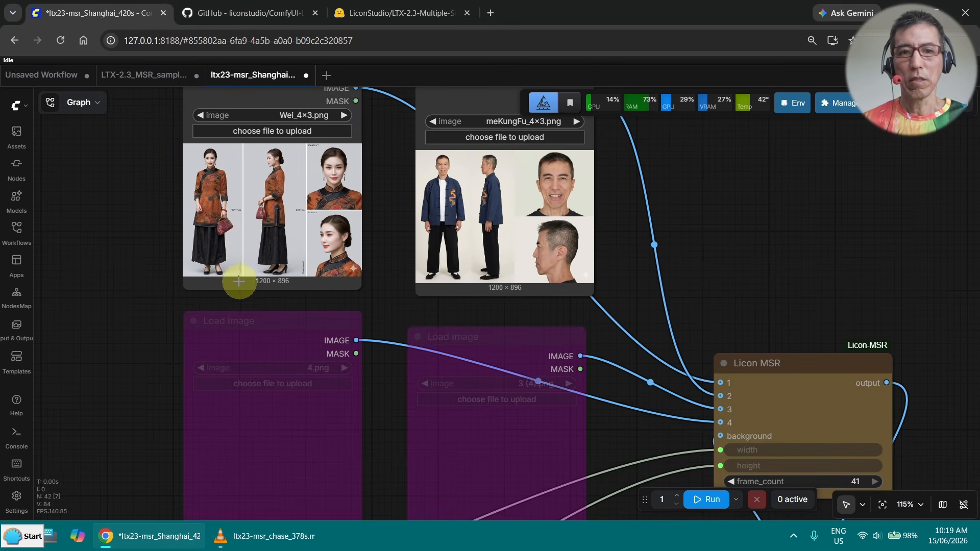
{"action": "scroll", "coordinate": [248, 280], "scroll_direction": "up", "scroll_amount": 4}
{"action": "scroll", "coordinate": [694, 325], "scroll_direction": "down", "scroll_amount": 4}
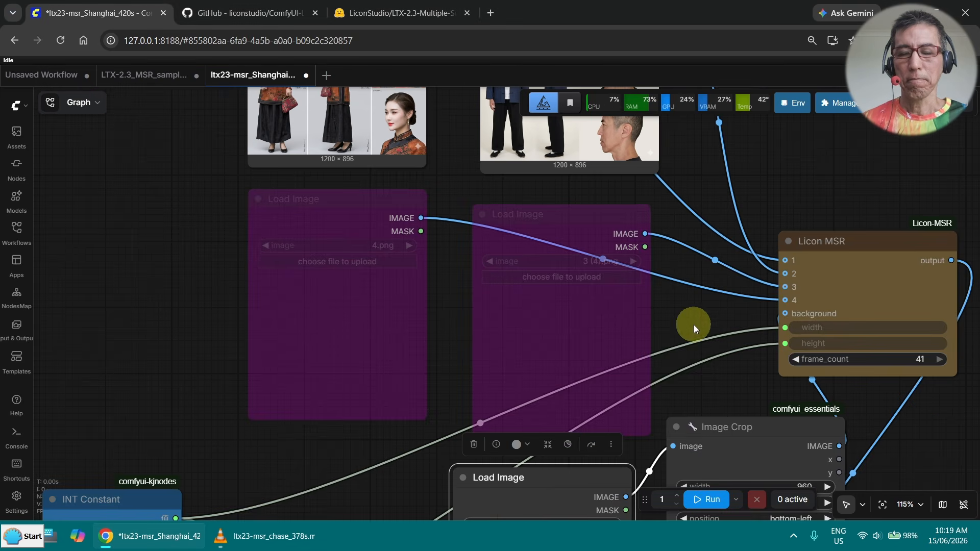
Step: Examine the Shanghai50.jpg street image and follow it through the Image Crop node to the Licon MSR node
{"action": "left_click_drag", "start_coordinate": [693, 324], "coordinate": [723, 114]}
{"action": "left_click_drag", "start_coordinate": [715, 398], "coordinate": [696, 313]}
{"action": "scroll", "coordinate": [681, 320], "scroll_direction": "up", "scroll_amount": 1}
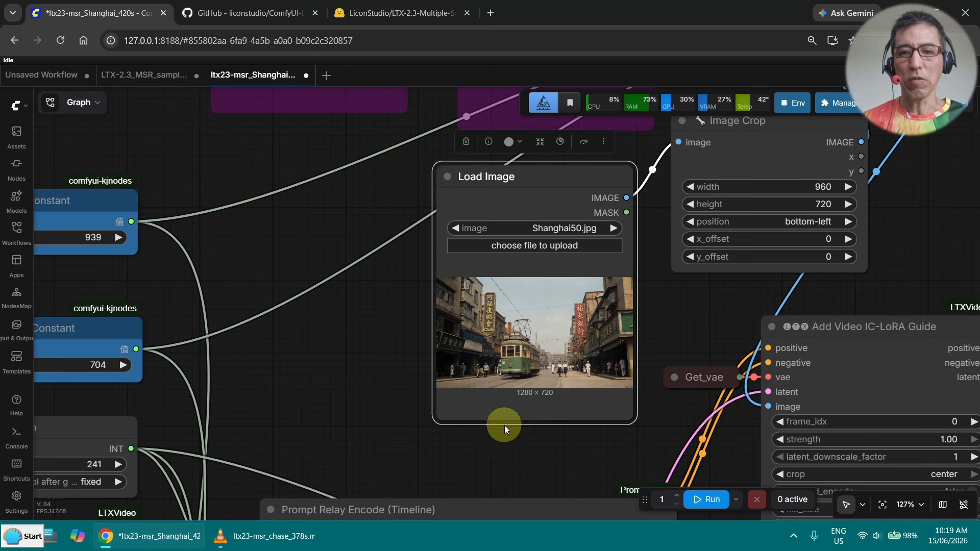
{"action": "scroll", "coordinate": [668, 312], "scroll_direction": "up", "scroll_amount": 4}
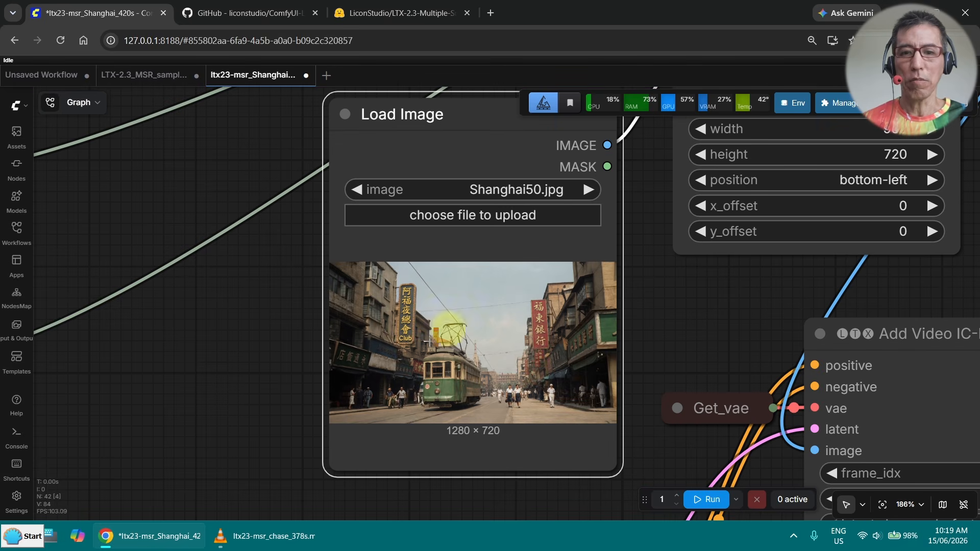
{"action": "left_click_drag", "start_coordinate": [765, 303], "coordinate": [665, 377]}
{"action": "left_click_drag", "start_coordinate": [903, 235], "coordinate": [789, 430]}
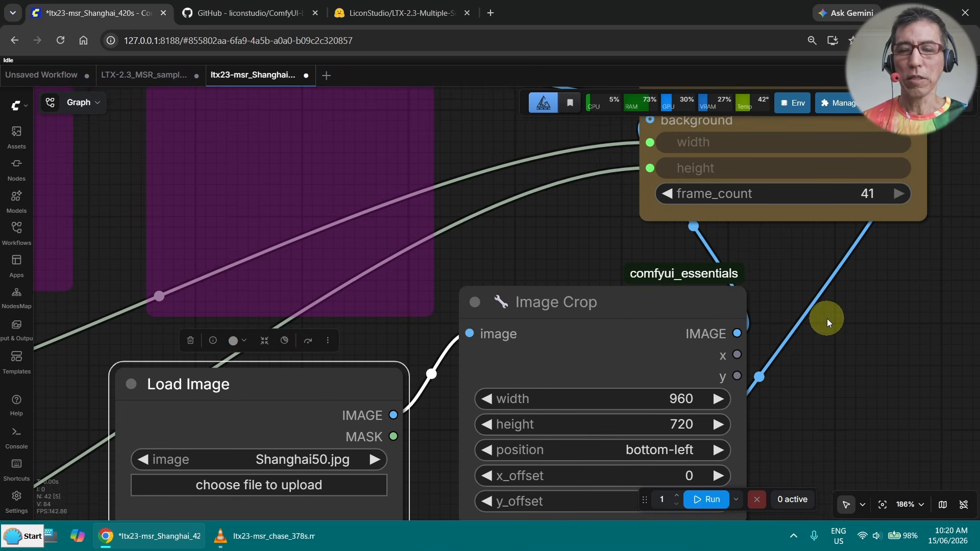
Step: Read the reference image and audio descriptions in the Prompt Relay Encode (Timeline) node and examine the nodes beside it
{"action": "scroll", "coordinate": [829, 318], "scroll_direction": "down", "scroll_amount": 6}
{"action": "left_click_drag", "start_coordinate": [861, 309], "coordinate": [788, 330]}
{"action": "scroll", "coordinate": [788, 329], "scroll_direction": "down", "scroll_amount": 1}
{"action": "left_click_drag", "start_coordinate": [596, 261], "coordinate": [605, 48]}
{"action": "left_click_drag", "start_coordinate": [478, 359], "coordinate": [491, 220]}
{"action": "scroll", "coordinate": [468, 339], "scroll_direction": "up", "scroll_amount": 2}
{"action": "scroll", "coordinate": [619, 292], "scroll_direction": "up", "scroll_amount": 7}
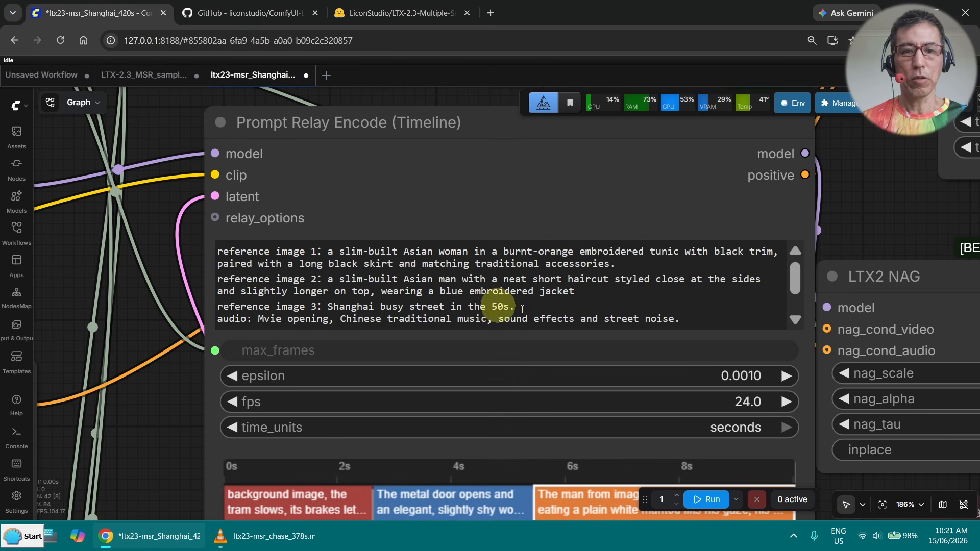
{"action": "left_click_drag", "start_coordinate": [815, 198], "coordinate": [566, 294]}
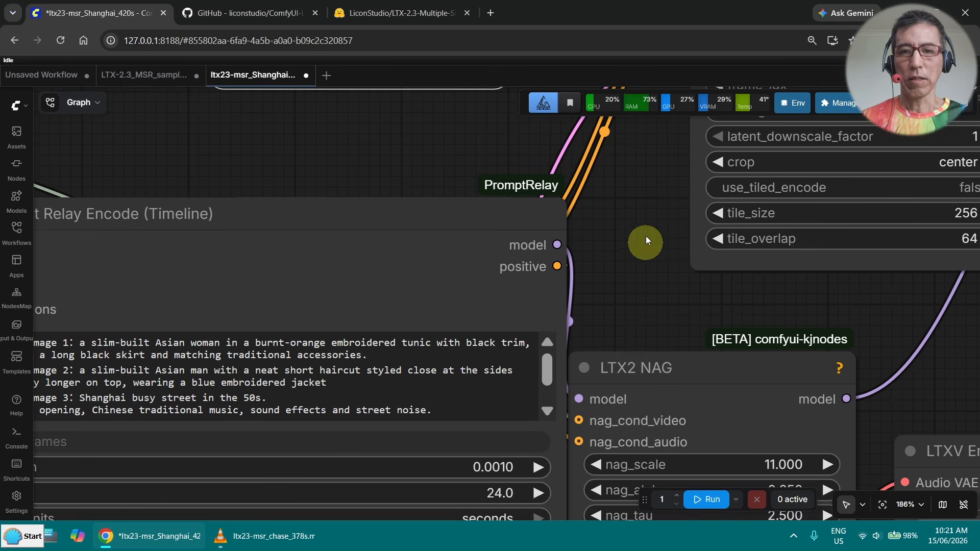
{"action": "scroll", "coordinate": [641, 213], "scroll_direction": "down", "scroll_amount": 2}
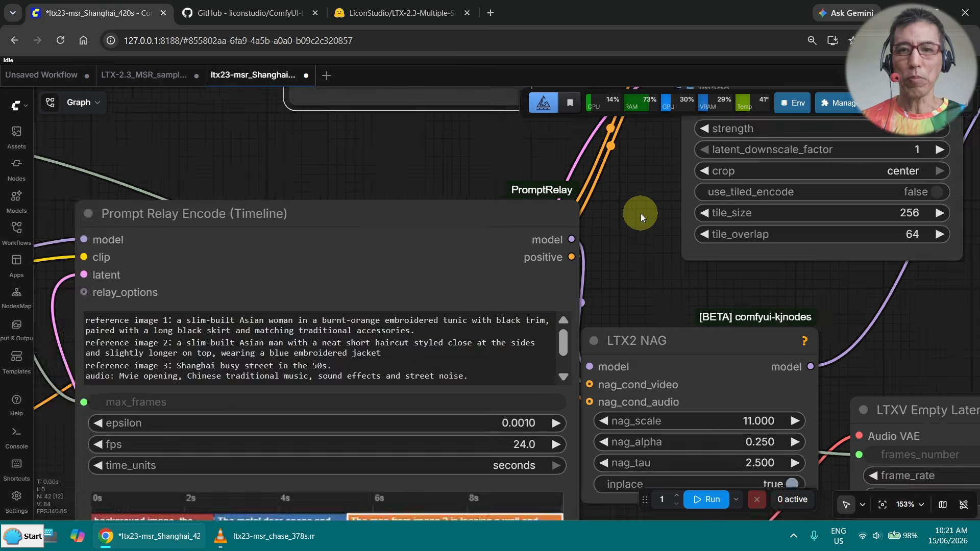
{"action": "scroll", "coordinate": [641, 214], "scroll_direction": "down", "scroll_amount": 4}
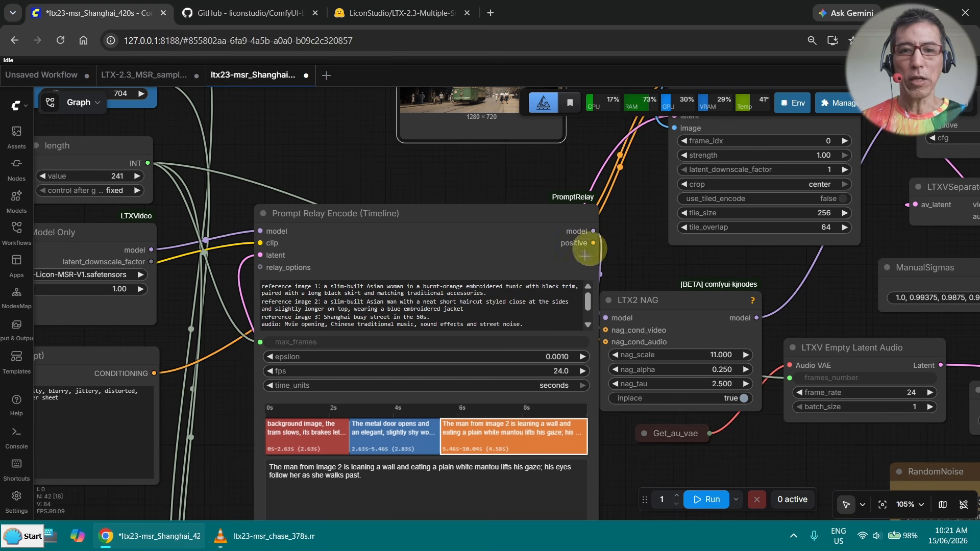
Step: Trace the two INT Constant nodes to Licon MSR's width and height inputs and review the Load Image nodes above
{"action": "left_click_drag", "start_coordinate": [635, 203], "coordinate": [461, 392]}
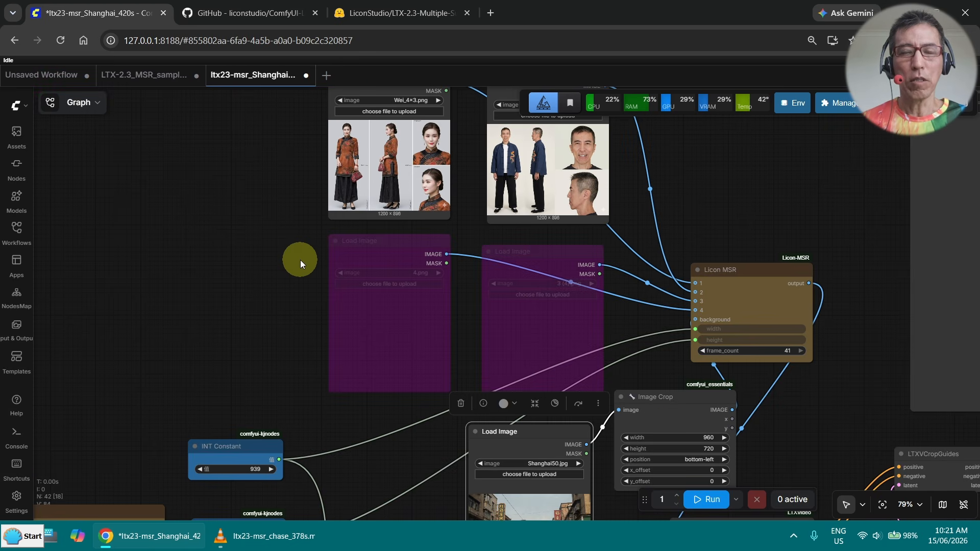
{"action": "left_click_drag", "start_coordinate": [271, 253], "coordinate": [211, 318]}
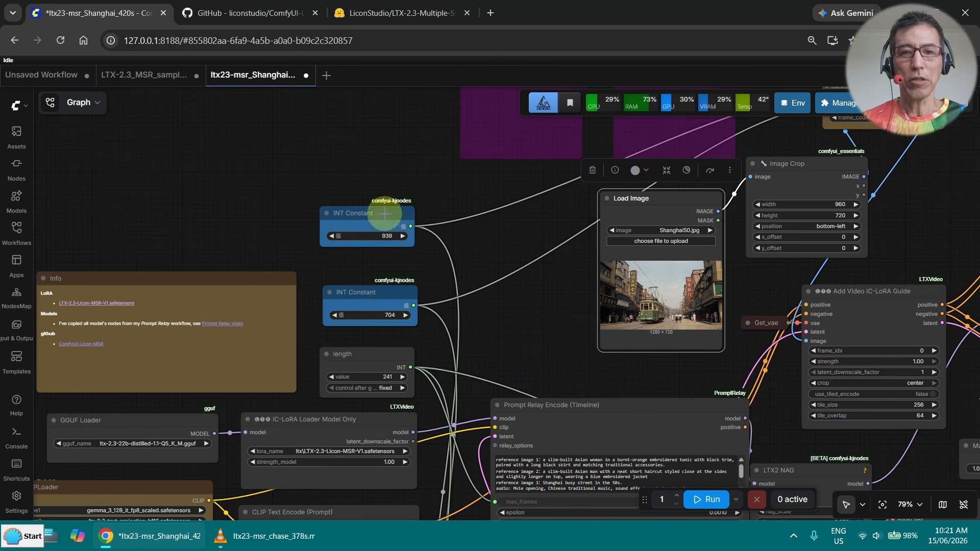
{"action": "scroll", "coordinate": [445, 280], "scroll_direction": "up", "scroll_amount": 4}
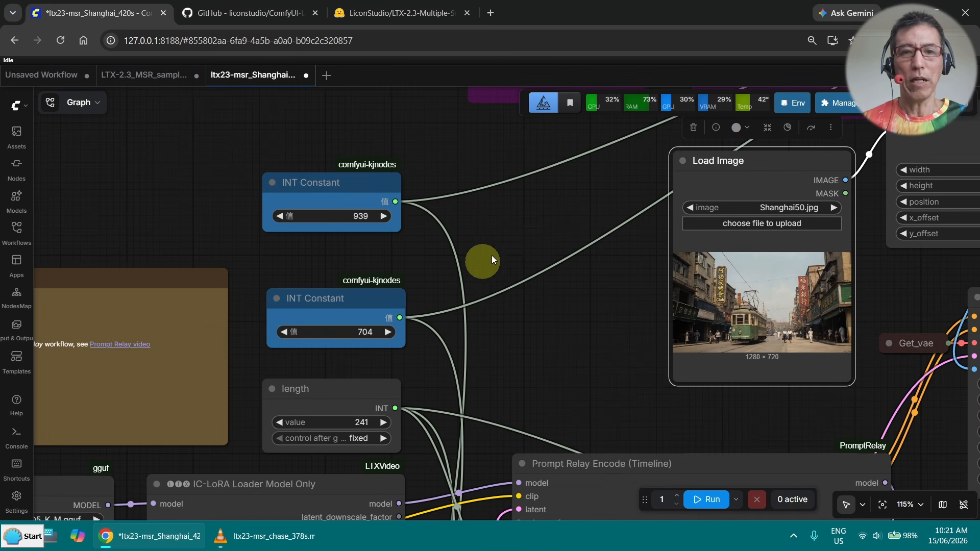
{"action": "left_click_drag", "start_coordinate": [508, 232], "coordinate": [344, 417]}
{"action": "left_click_drag", "start_coordinate": [275, 138], "coordinate": [232, 350]}
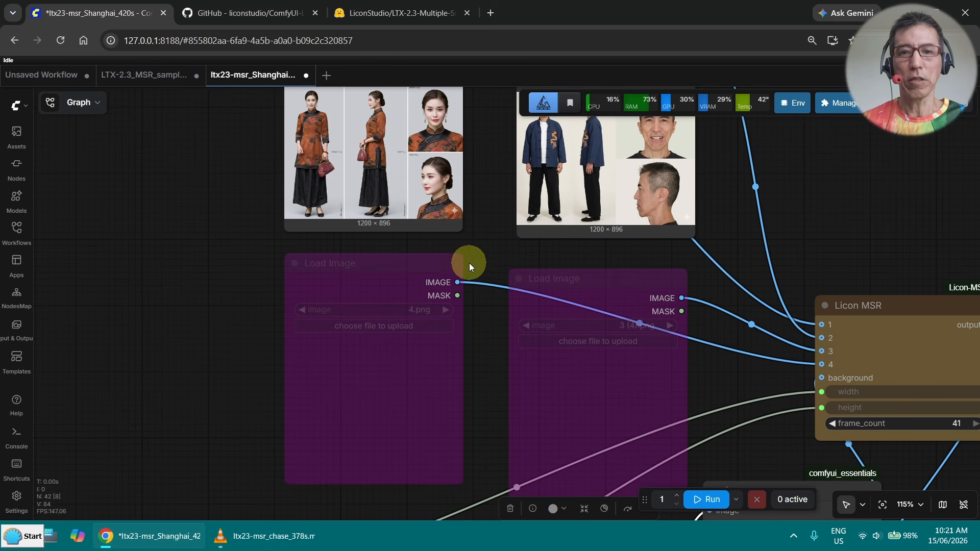
Step: Return to the street background image and inspect the size and position settings of its Image Crop node
{"action": "left_click_drag", "start_coordinate": [477, 257], "coordinate": [383, 2]}
{"action": "left_click_drag", "start_coordinate": [328, 449], "coordinate": [296, 333]}
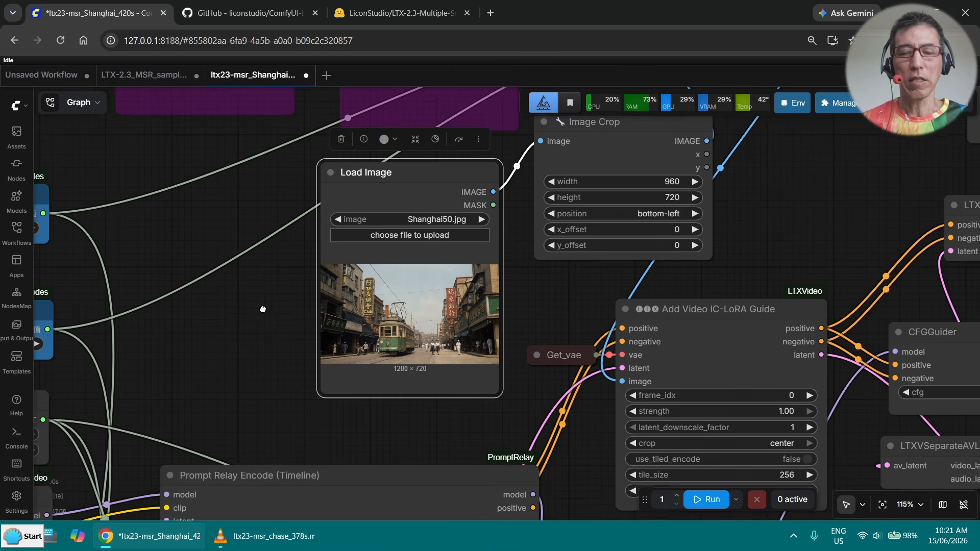
{"action": "scroll", "coordinate": [589, 307], "scroll_direction": "up", "scroll_amount": 4}
{"action": "left_click_drag", "start_coordinate": [617, 329], "coordinate": [489, 409]}
{"action": "left_click_drag", "start_coordinate": [810, 267], "coordinate": [807, 390]}
{"action": "left_click_drag", "start_coordinate": [555, 259], "coordinate": [575, 247]}
{"action": "left_click_drag", "start_coordinate": [763, 294], "coordinate": [733, 279]}
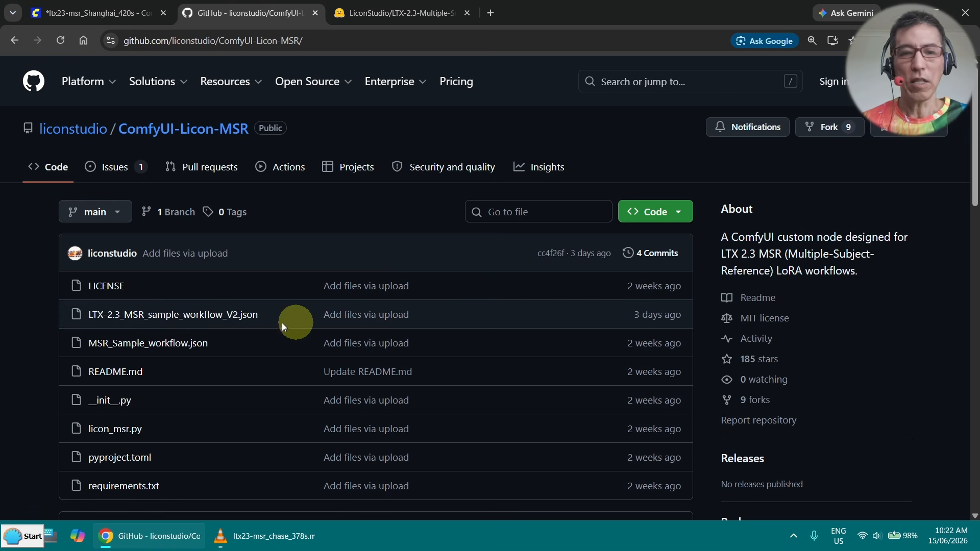
Step: Switch from the GitHub page back to the ComfyUI workflow and inspect the woman and man reference sheets feeding Licon MSR
{"action": "left_click", "coordinate": [122, 12]}
{"action": "scroll", "coordinate": [524, 203], "scroll_direction": "up", "scroll_amount": 5}
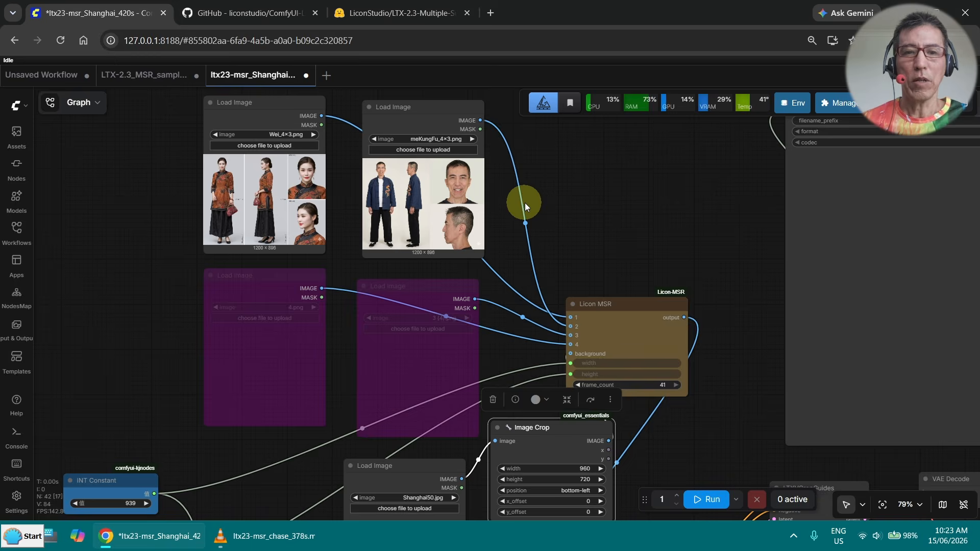
{"action": "scroll", "coordinate": [538, 210], "scroll_direction": "up", "scroll_amount": 1}
{"action": "left_click_drag", "start_coordinate": [572, 213], "coordinate": [760, 251]}
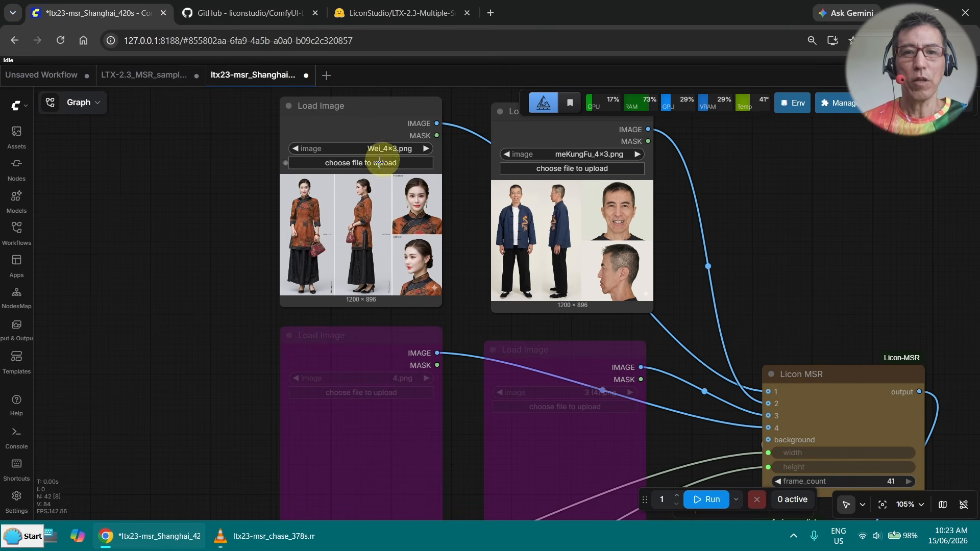
{"action": "left_click_drag", "start_coordinate": [832, 245], "coordinate": [567, 220]}
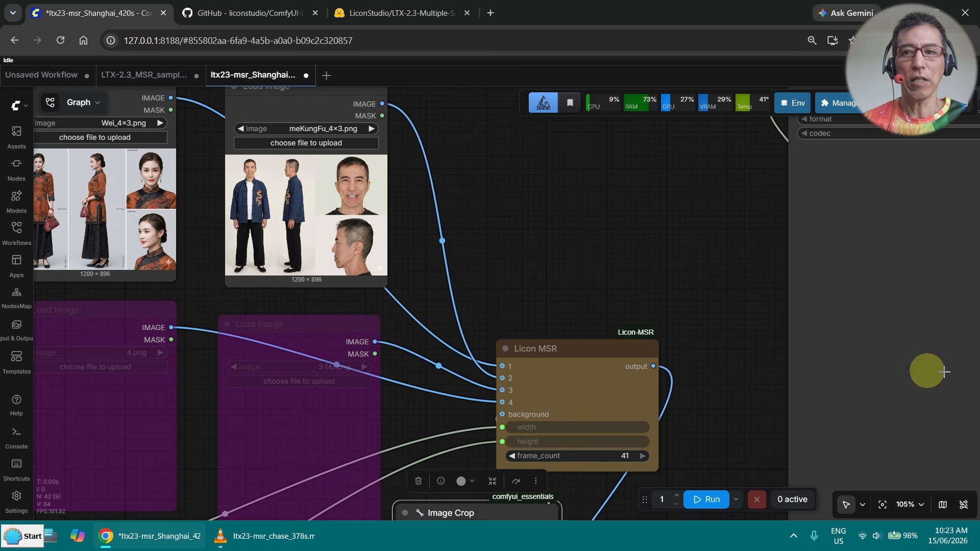
{"action": "left_click_drag", "start_coordinate": [748, 259], "coordinate": [879, 274]}
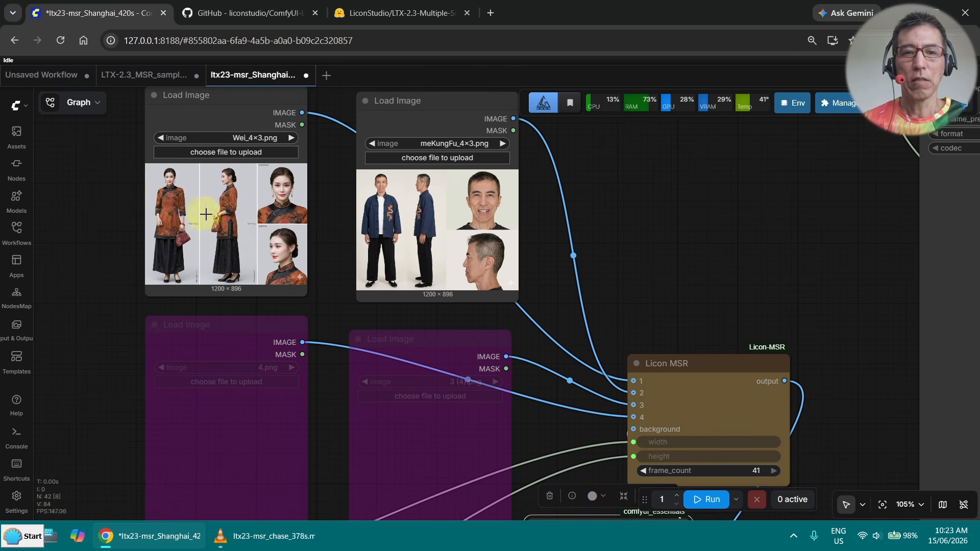
{"action": "scroll", "coordinate": [219, 218], "scroll_direction": "up", "scroll_amount": 6}
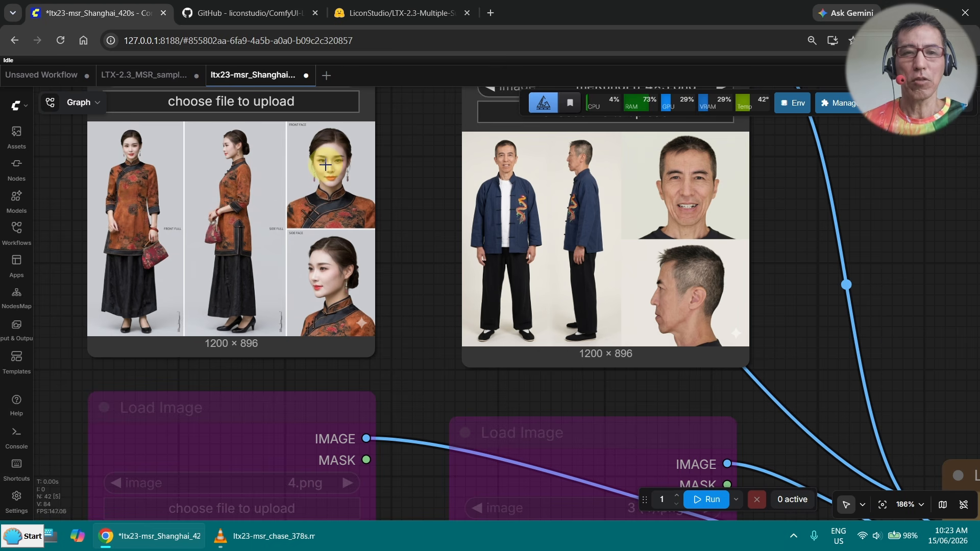
{"action": "scroll", "coordinate": [393, 175], "scroll_direction": "down", "scroll_amount": 2}
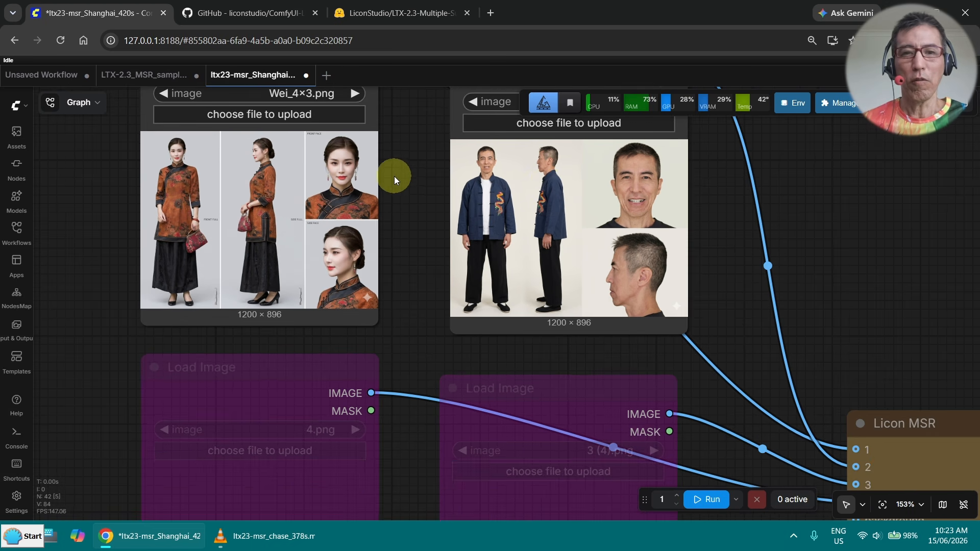
{"action": "left_click_drag", "start_coordinate": [800, 180], "coordinate": [696, 226]}
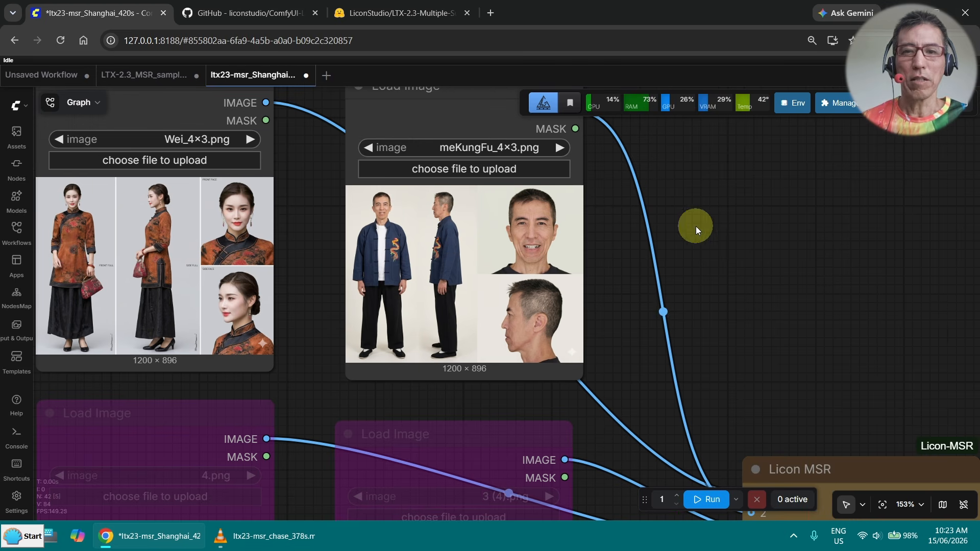